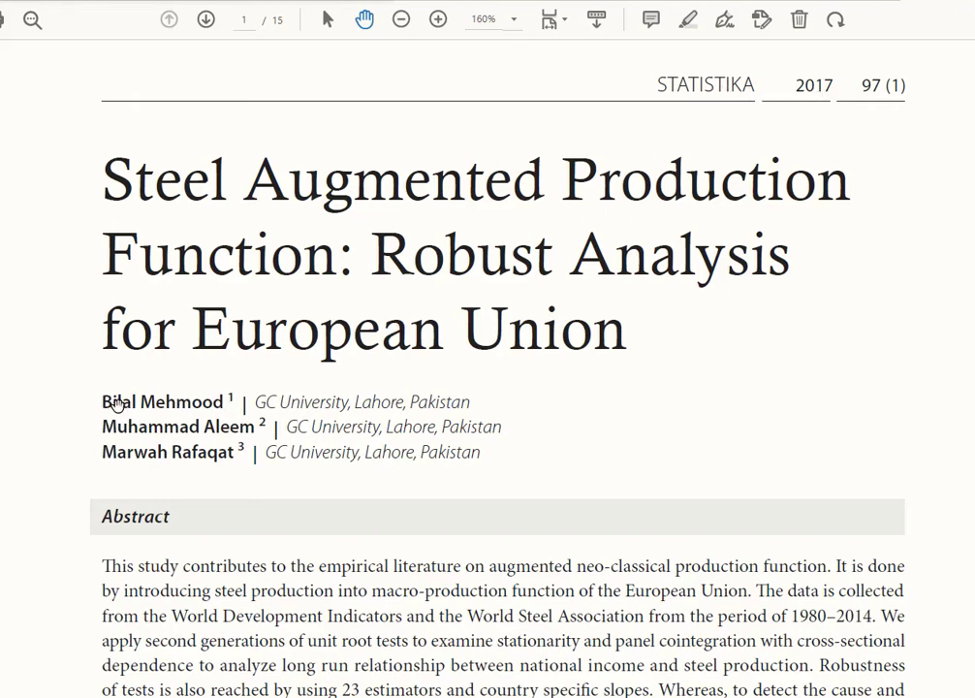
Step: Select the first author's name on the paper's title page
drag(102, 402, 219, 401)
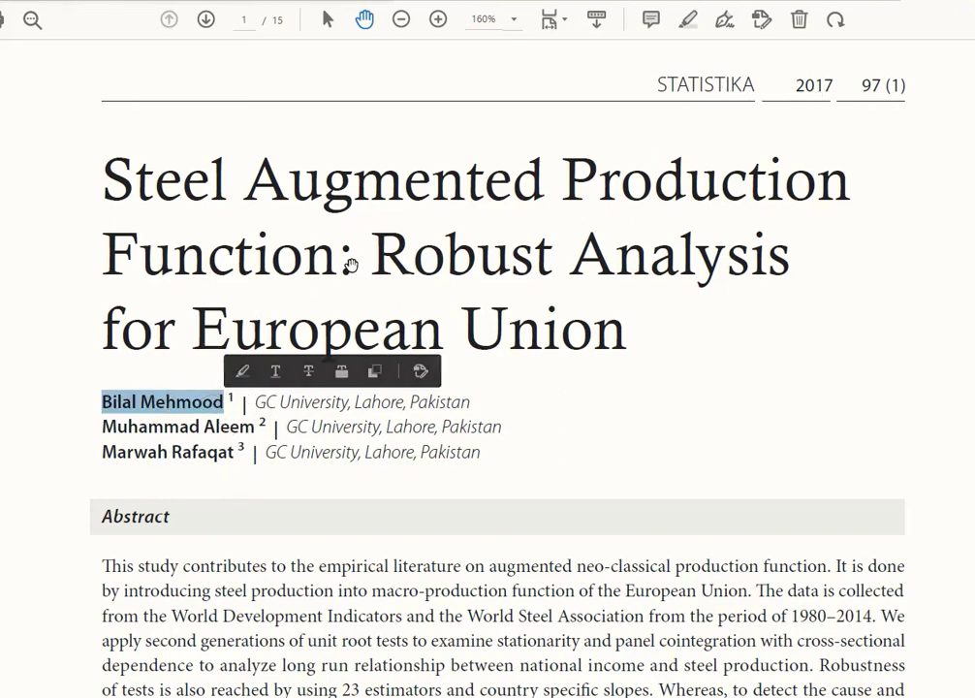
Step: Search the PDF for 'HURLIN', go to match 2 of 8, and scroll to page 13's suitability paragraph
key(ctrl+f)
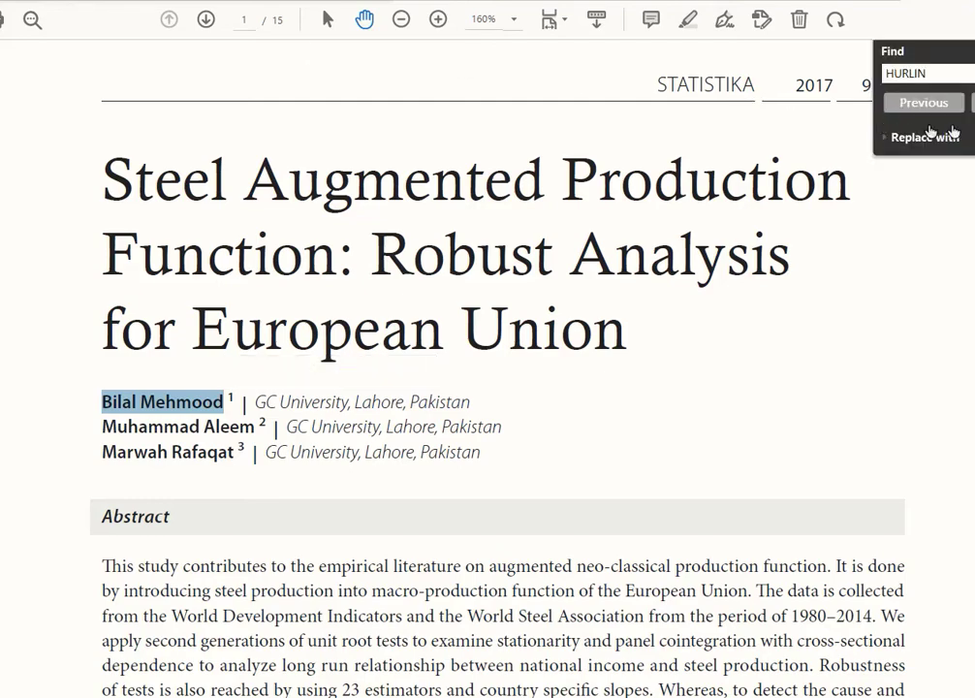
key(Return)
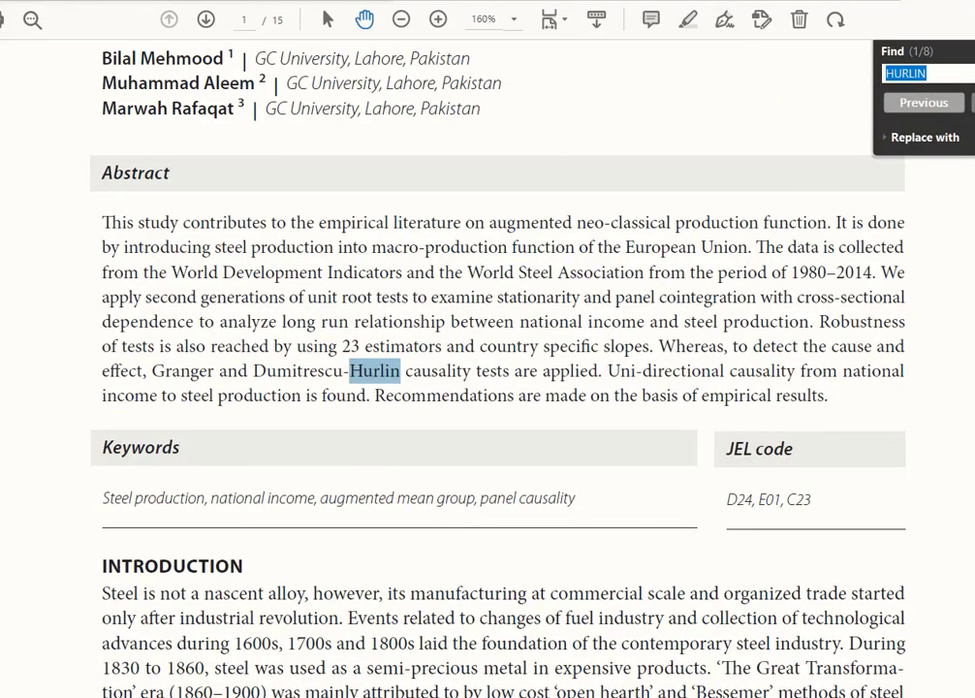
key(Return)
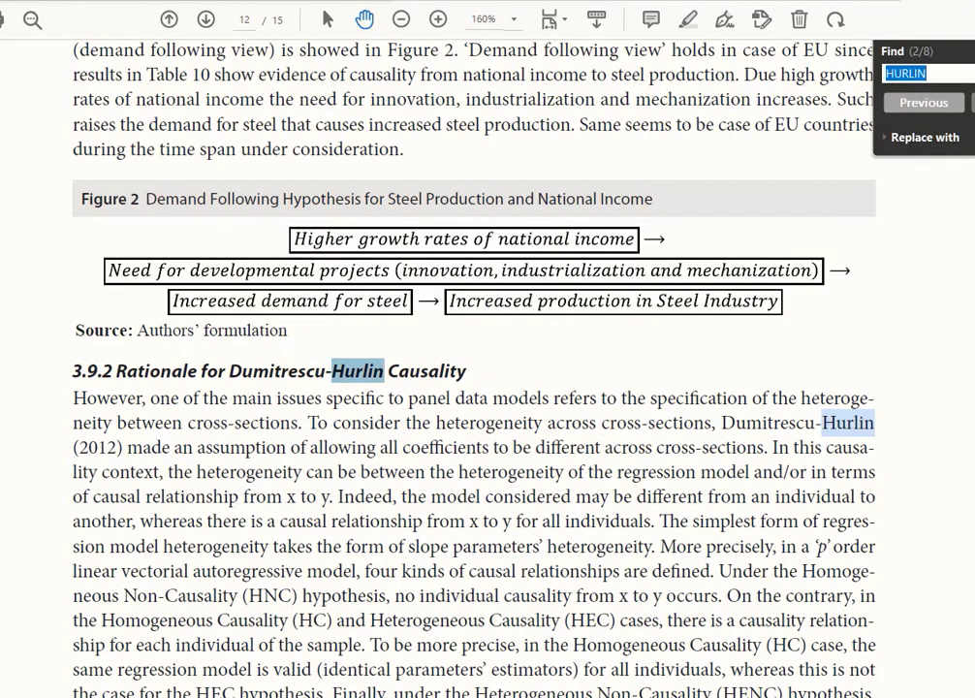
scroll(741, 366, down, 5)
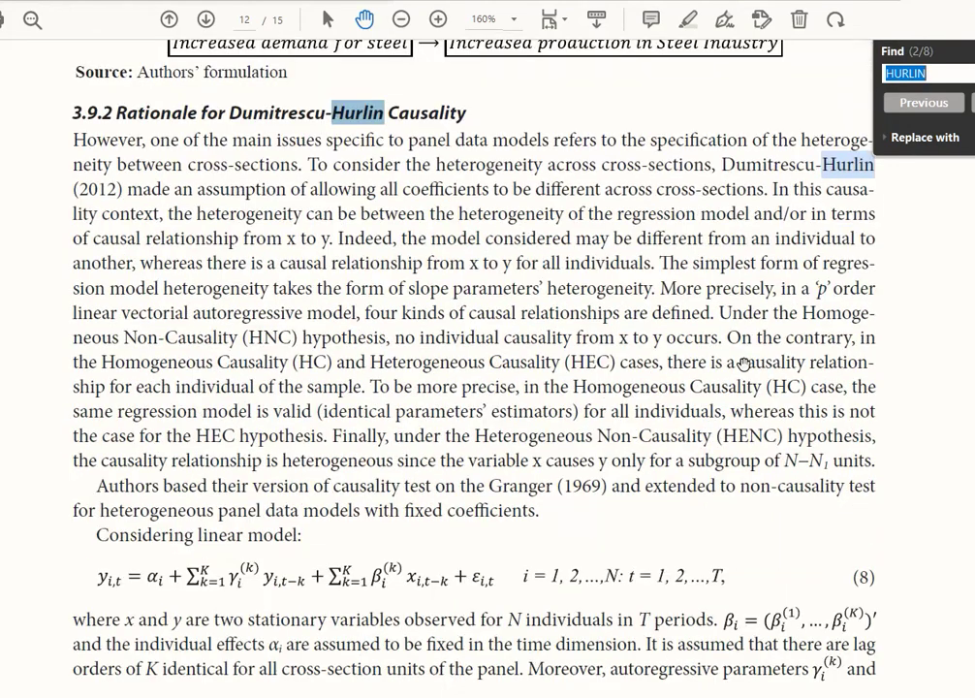
scroll(744, 364, down, 9)
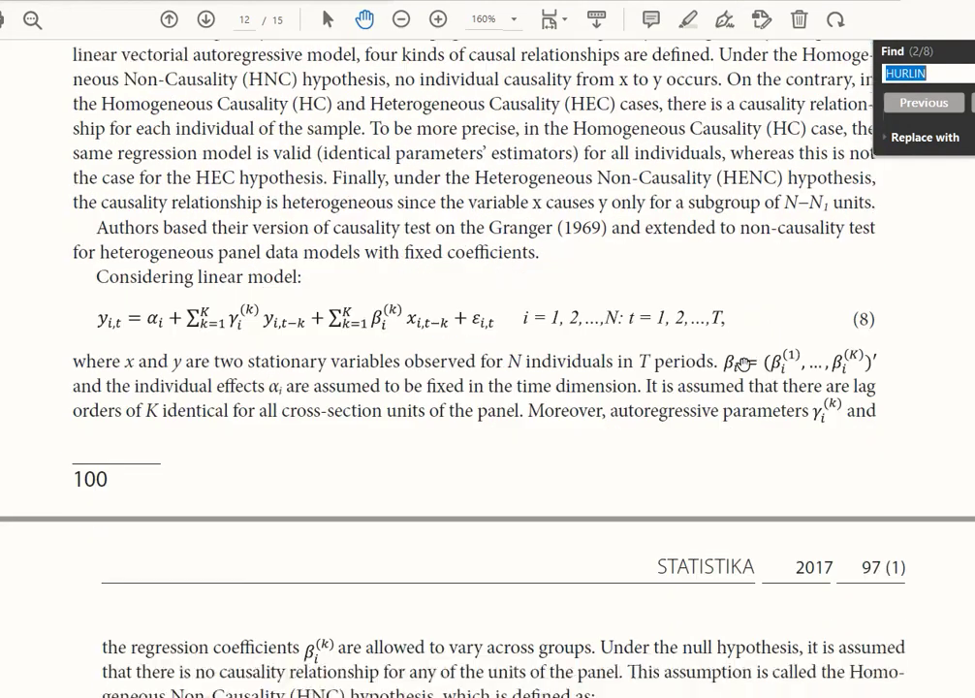
scroll(743, 363, down, 10)
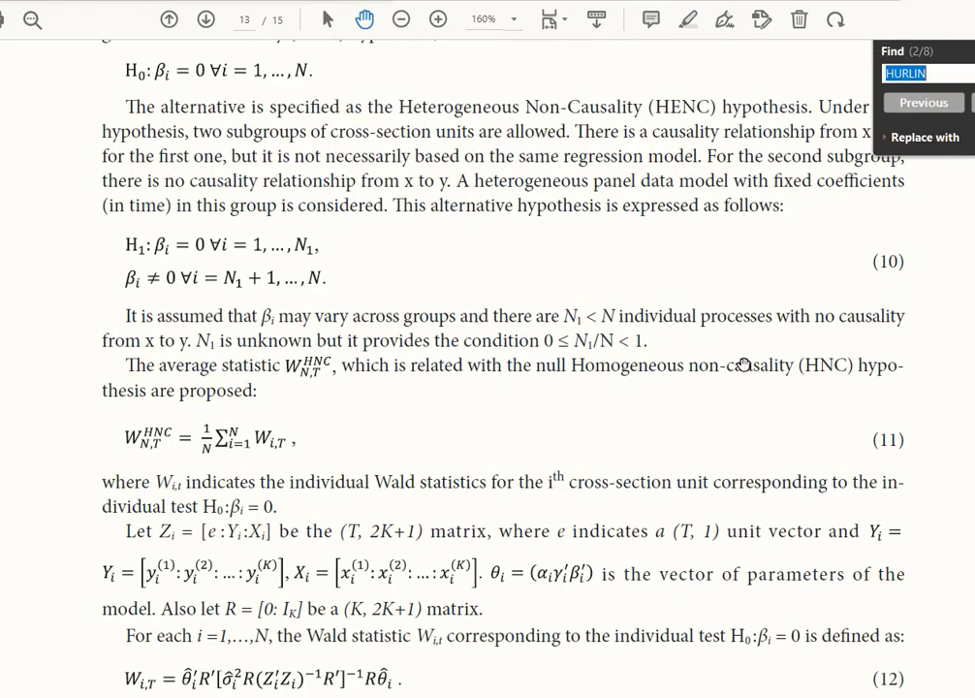
scroll(743, 364, down, 8)
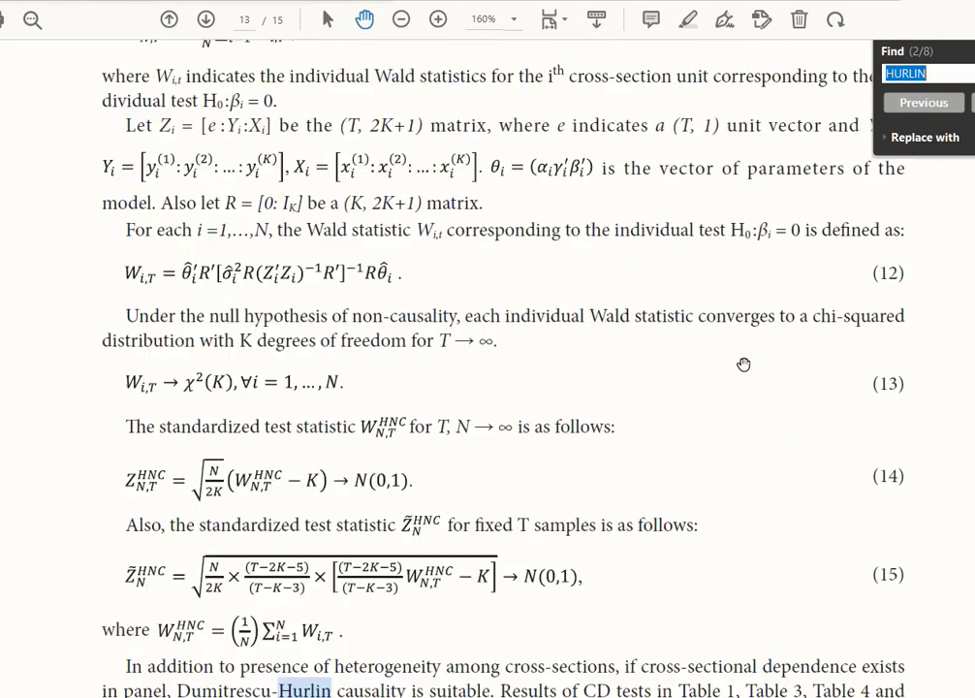
scroll(743, 364, down, 4)
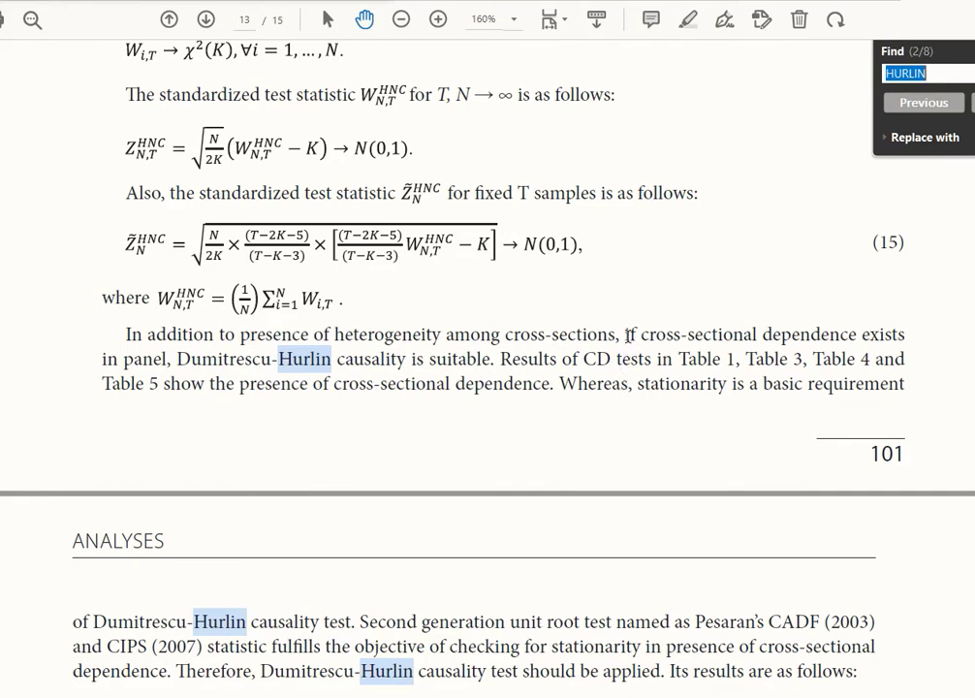
Step: Highlight the phrases on cross-section heterogeneity, cross-sectional dependence and 'causality is suitable' on page 13
drag(239, 337, 616, 342)
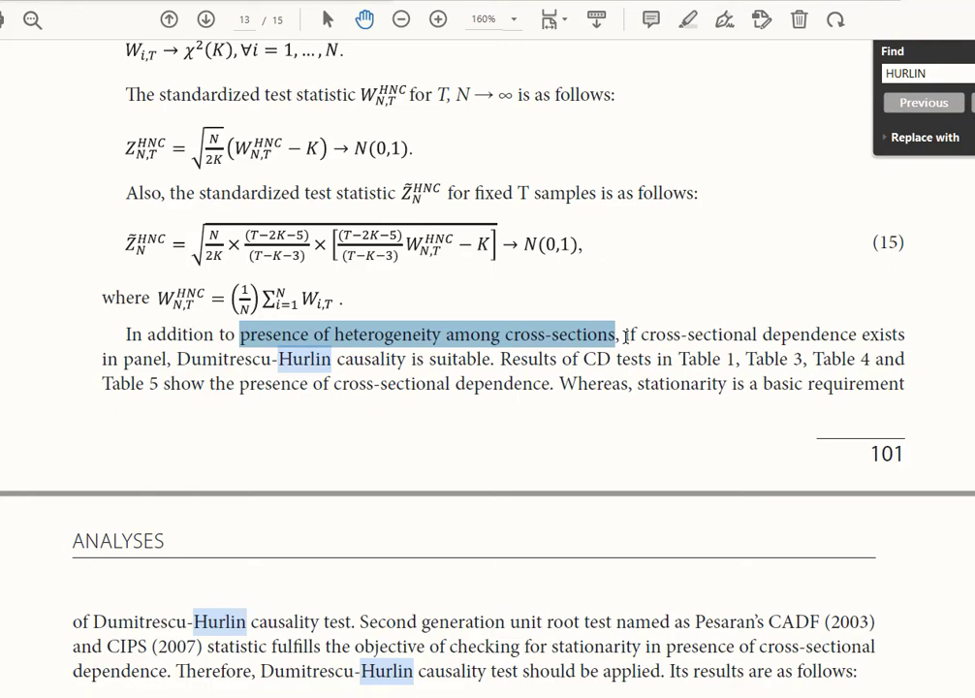
mouse_move(625, 335)
mouse_down()
mouse_move(719, 336)
mouse_move(334, 337)
mouse_move(300, 361)
mouse_move(260, 360)
mouse_up()
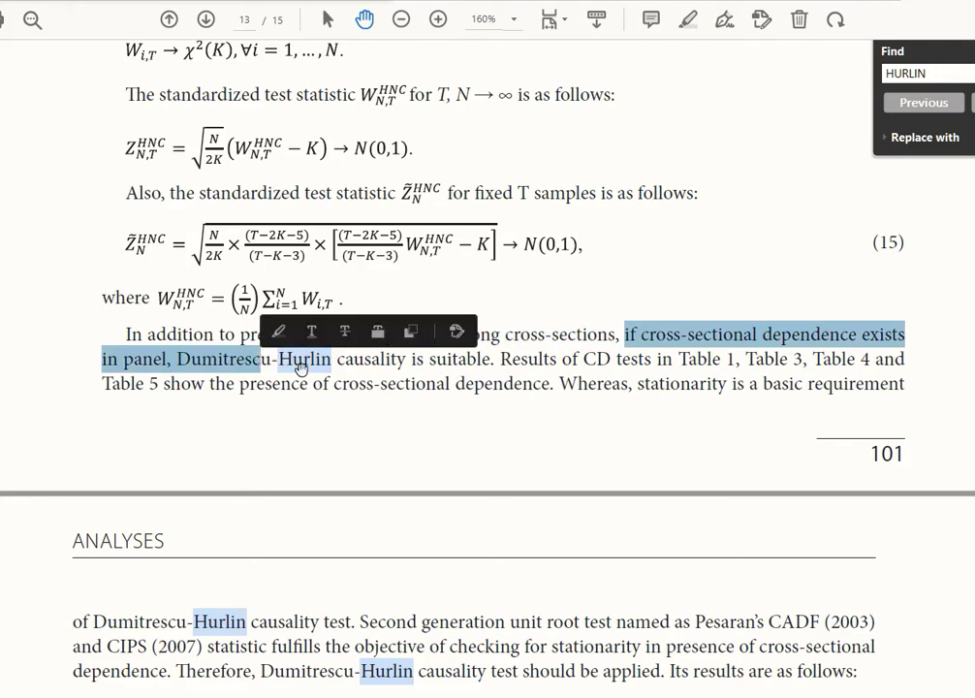
drag(336, 360, 491, 362)
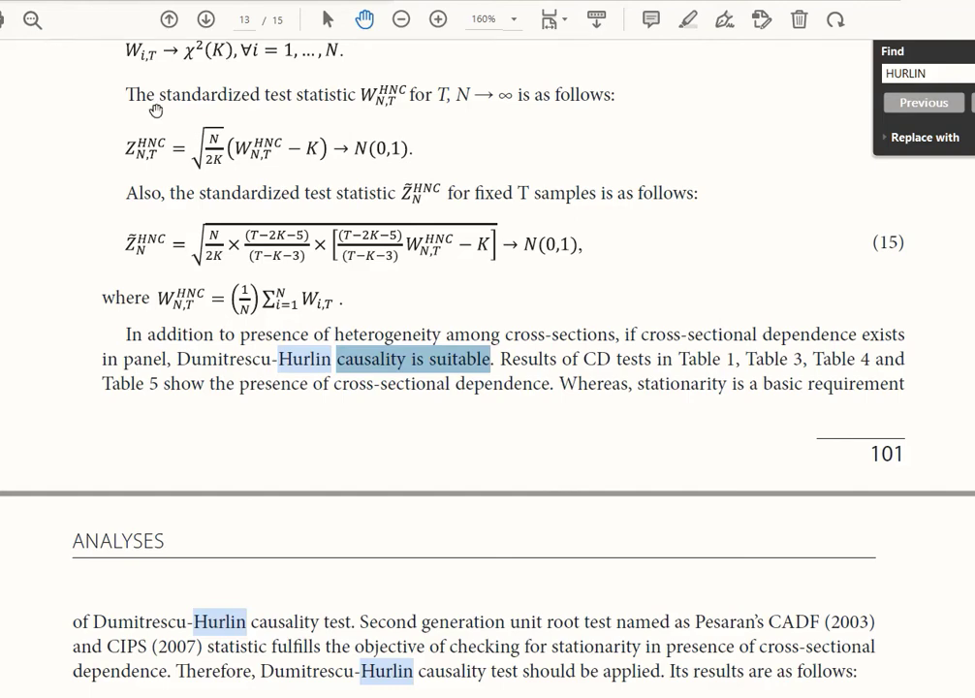
Step: Scroll to page 14 and mark the Causality header of Table 11
scroll(276, 403, down, 4)
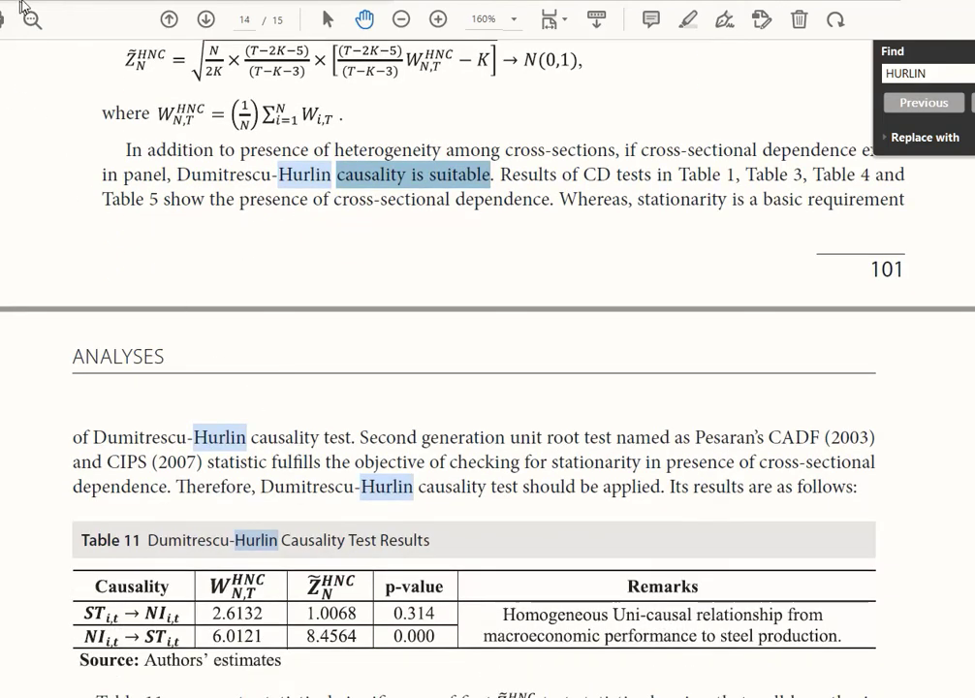
scroll(185, 329, down, 3)
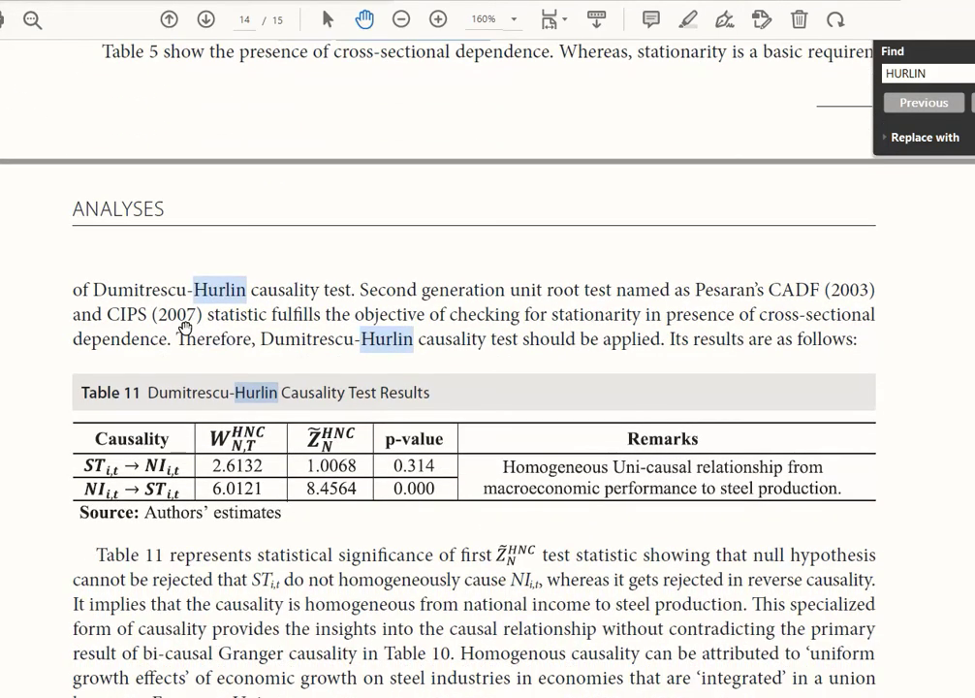
scroll(185, 329, down, 2)
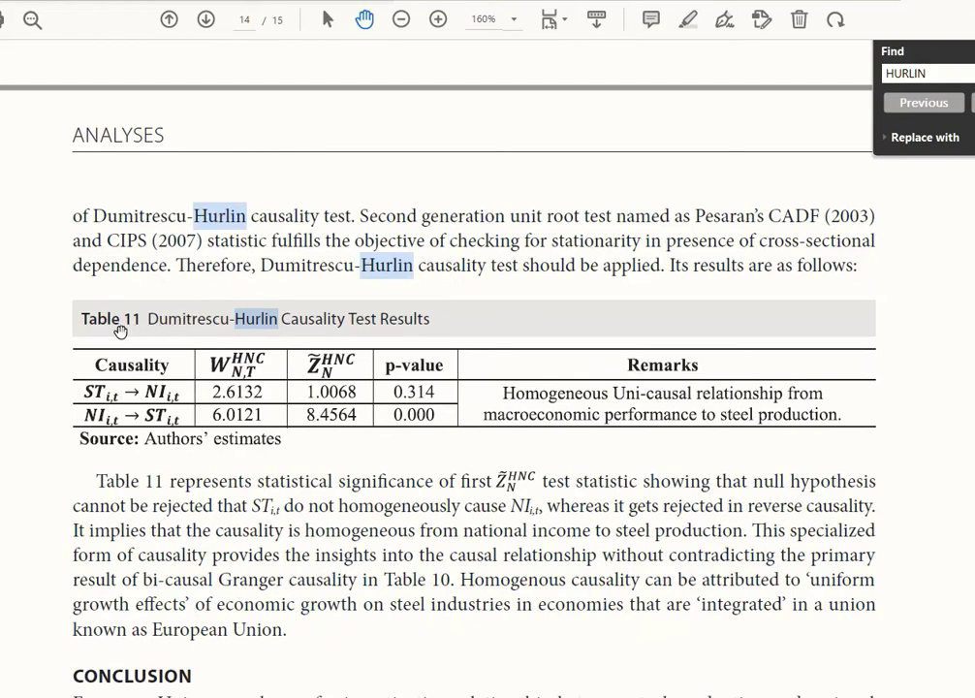
drag(95, 367, 171, 374)
Step: Undo the strikethrough on Table 11's Causality header and click through the table's cells
key(ctrl+z)
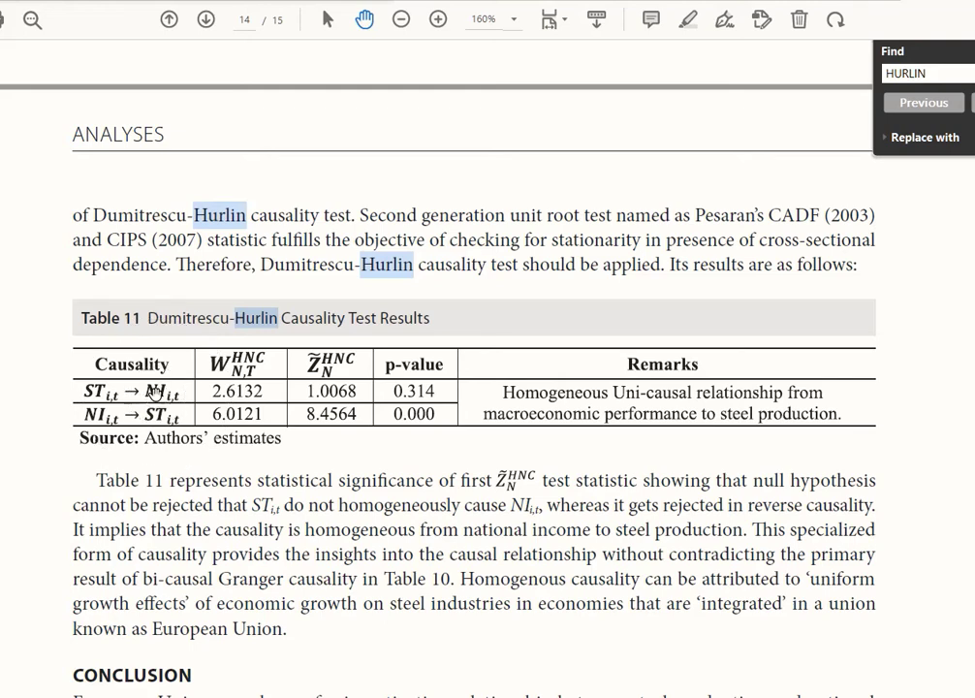
click(103, 414)
click(152, 423)
click(100, 424)
Step: Select 'Demand Following Hypothesis' and the ST→NI causality cell, then return to EViews
scroll(322, 587, down, 3)
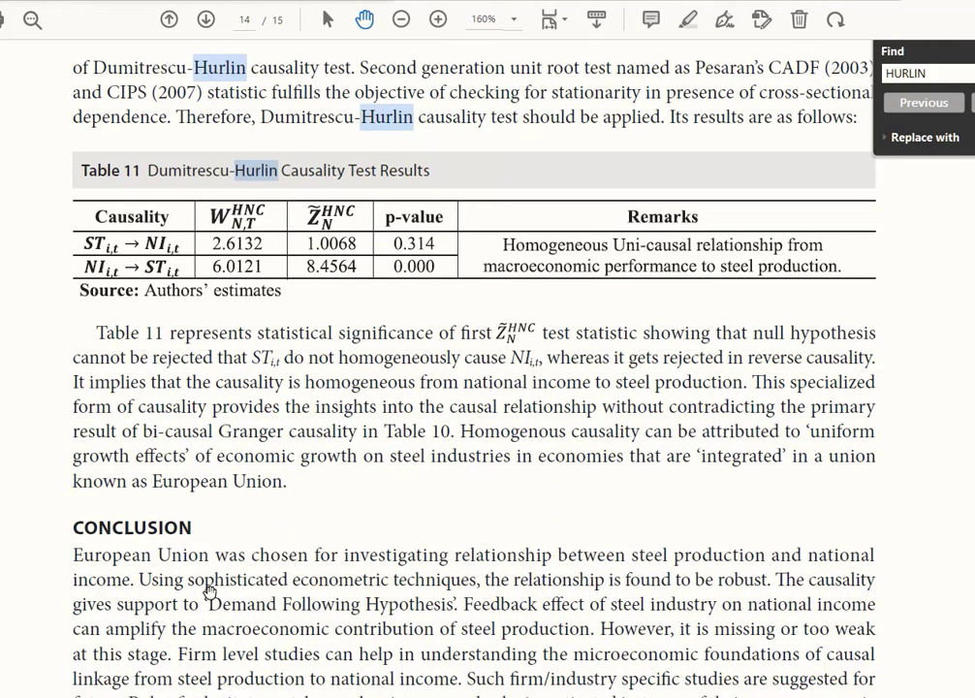
drag(207, 603, 423, 615)
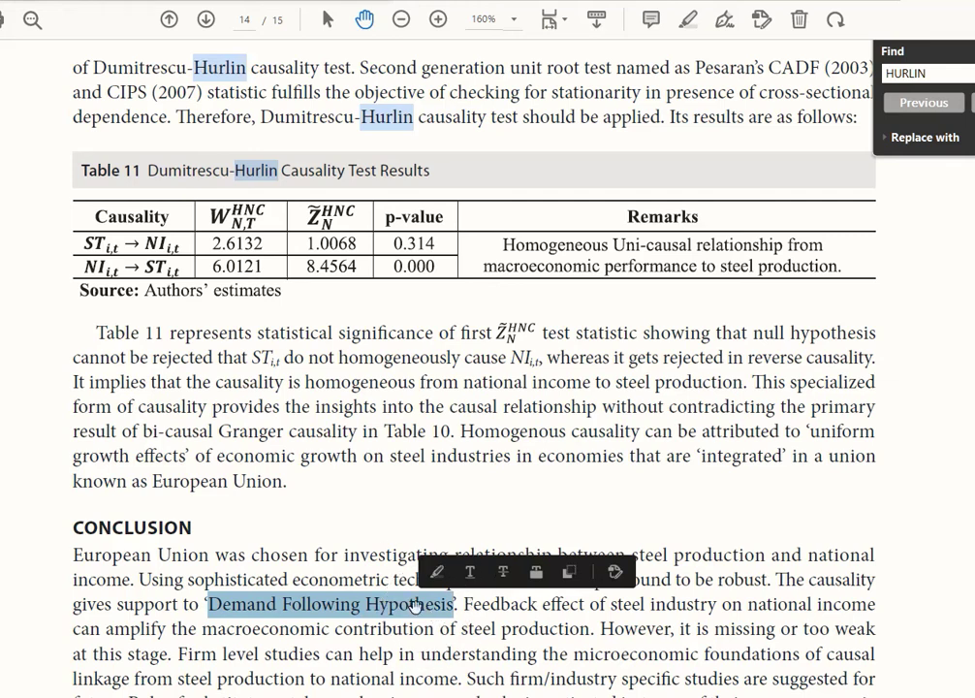
scroll(300, 562, up, 1)
drag(85, 280, 183, 283)
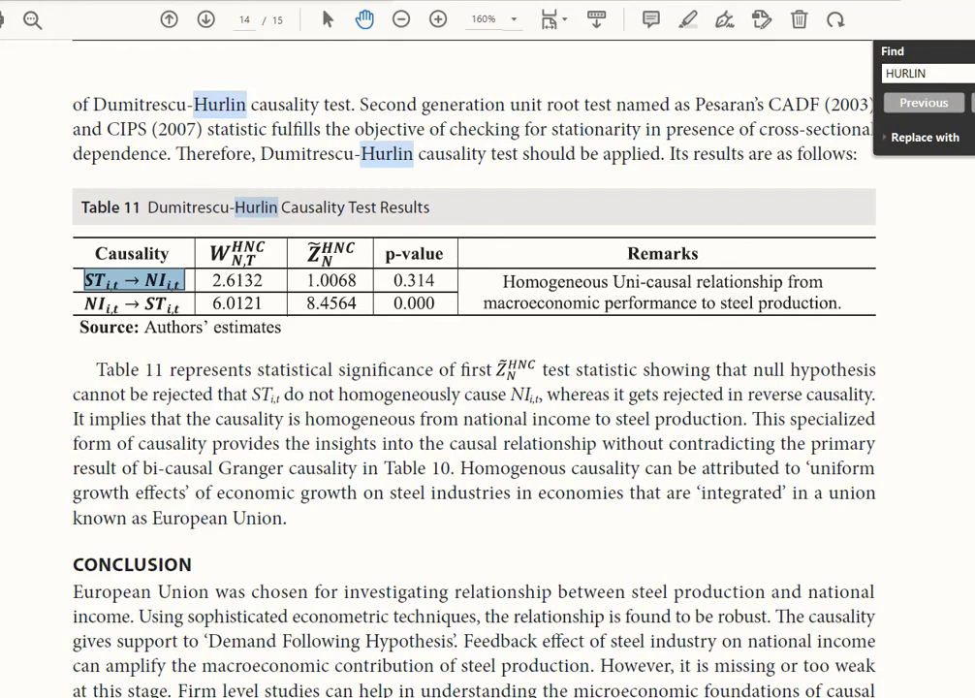
key(alt+Tab)
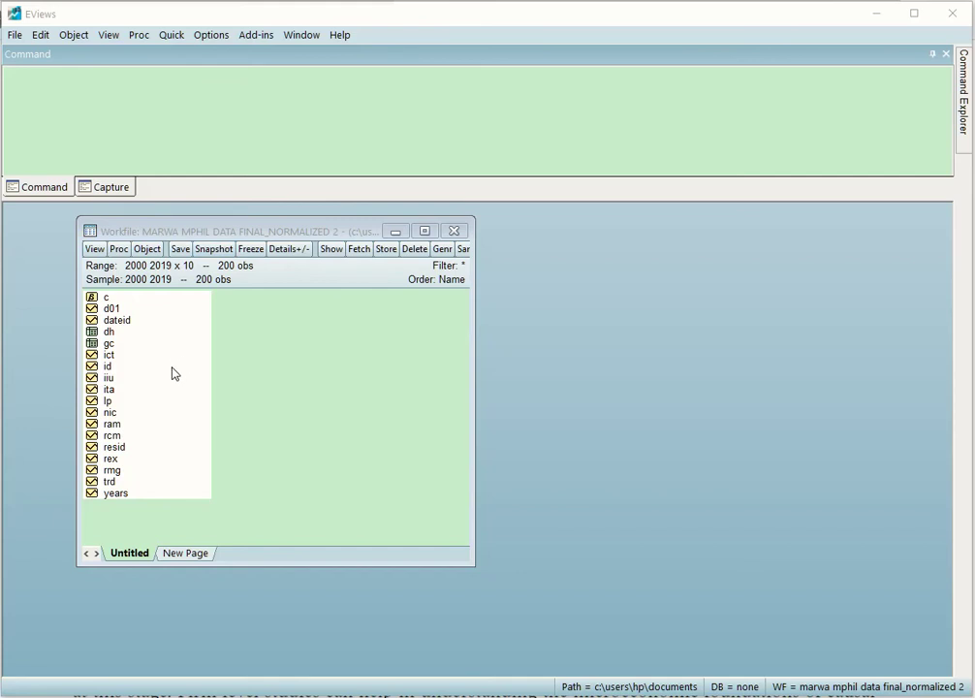
Step: Select the ict series and add nic to the selection in the EViews workfile
click(158, 234)
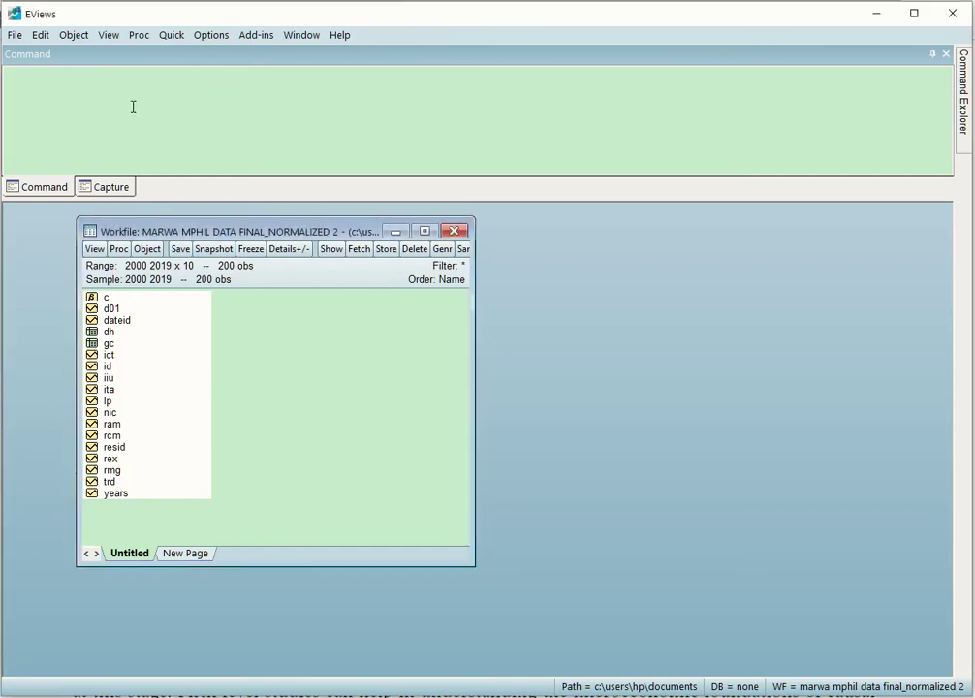
click(106, 357)
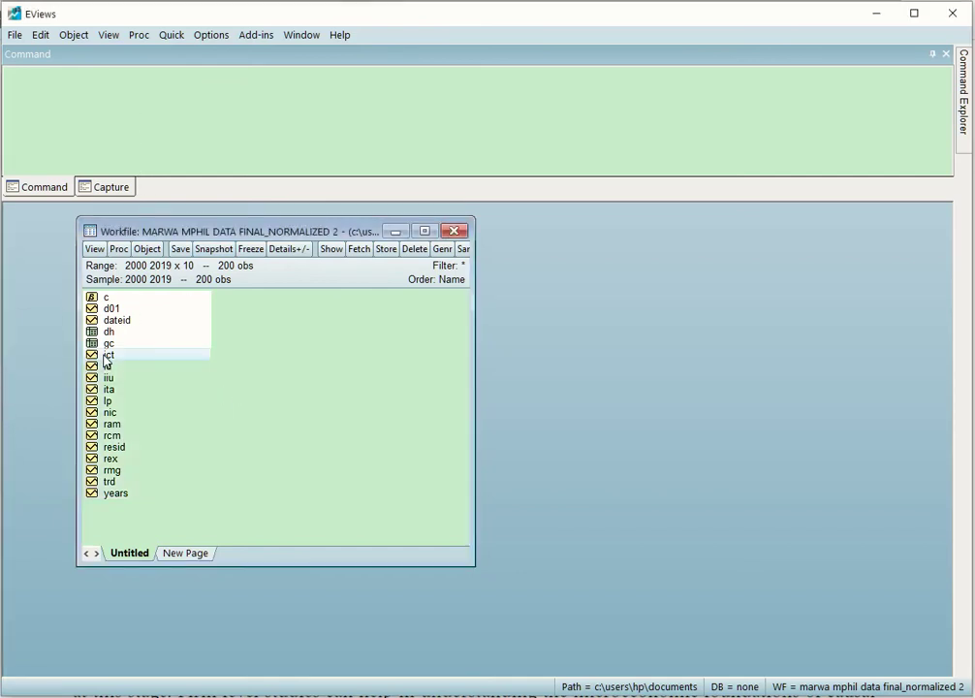
ctrl+click(109, 413)
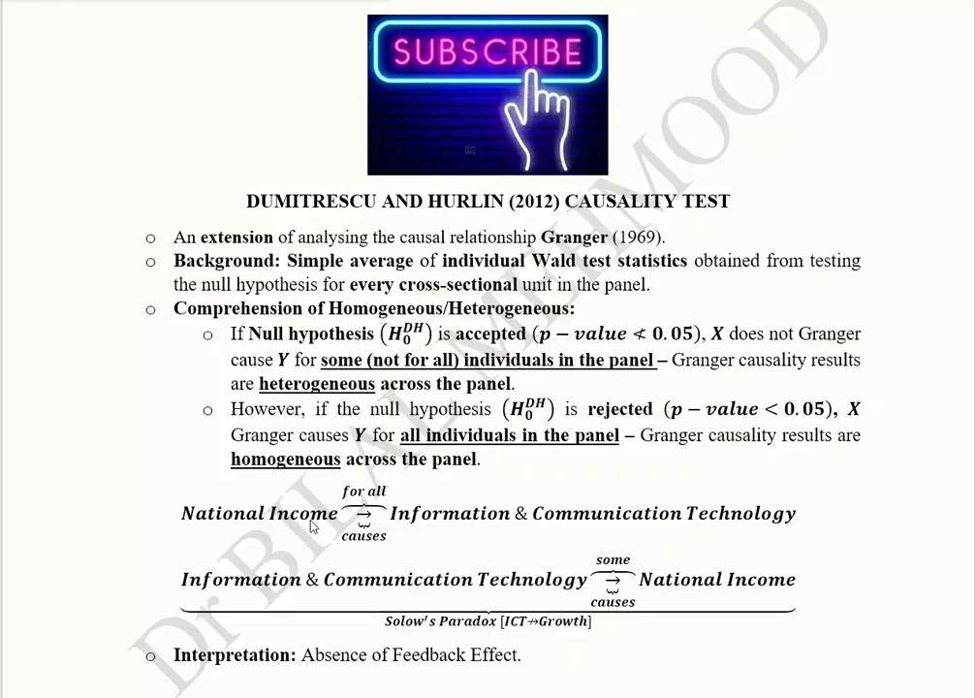
click(183, 518)
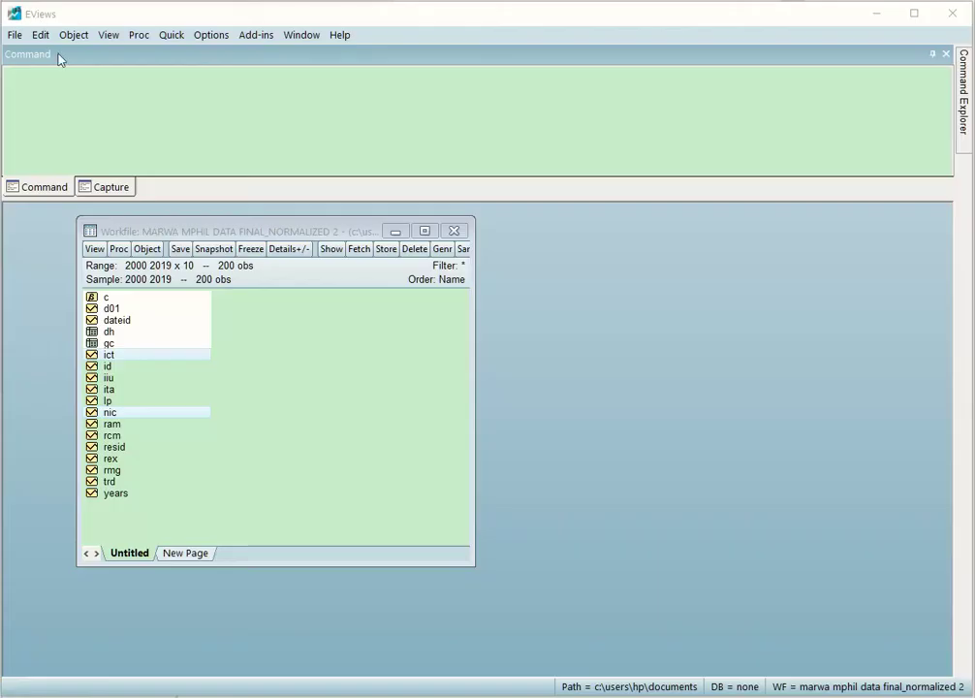
Step: Run 'cause ict nic' from the command window and choose the Dumitrescu Hurlin test
click(83, 97)
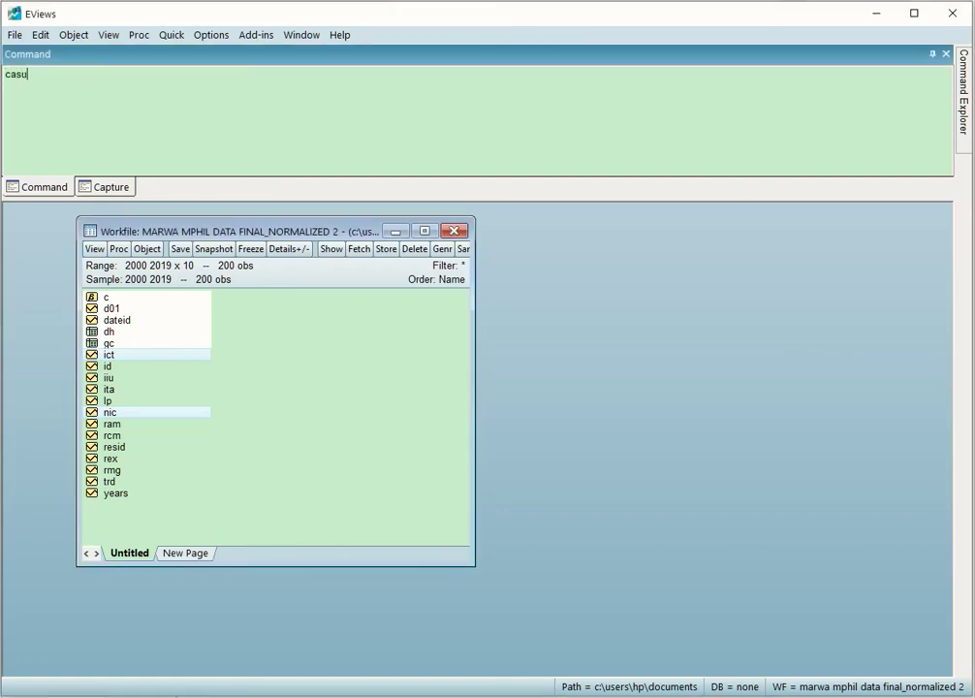
text(cause)
text(ict nic)
key(Return)
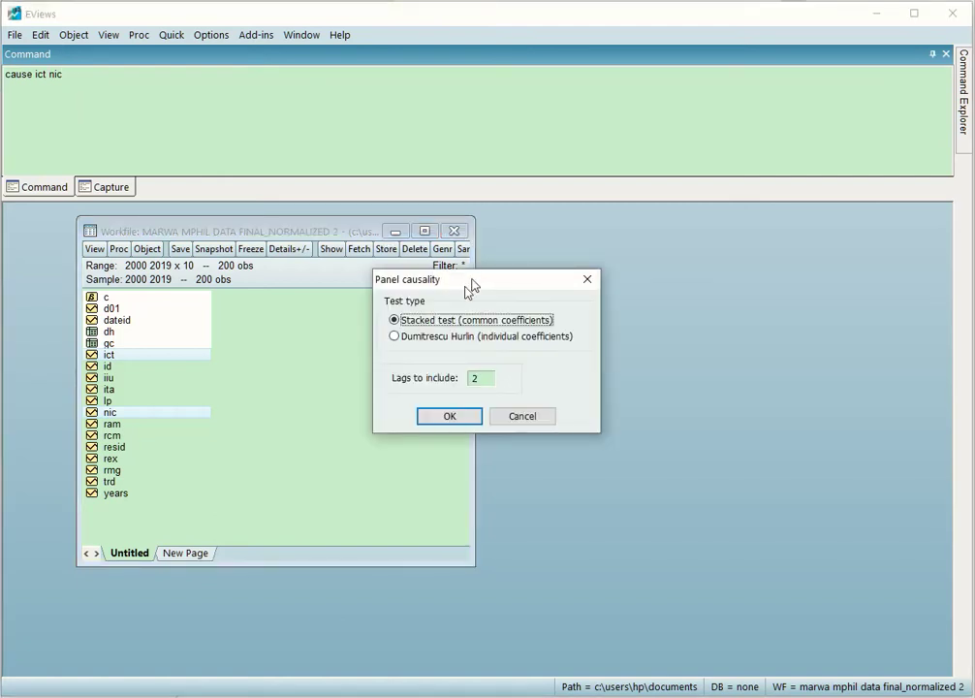
drag(475, 287, 629, 263)
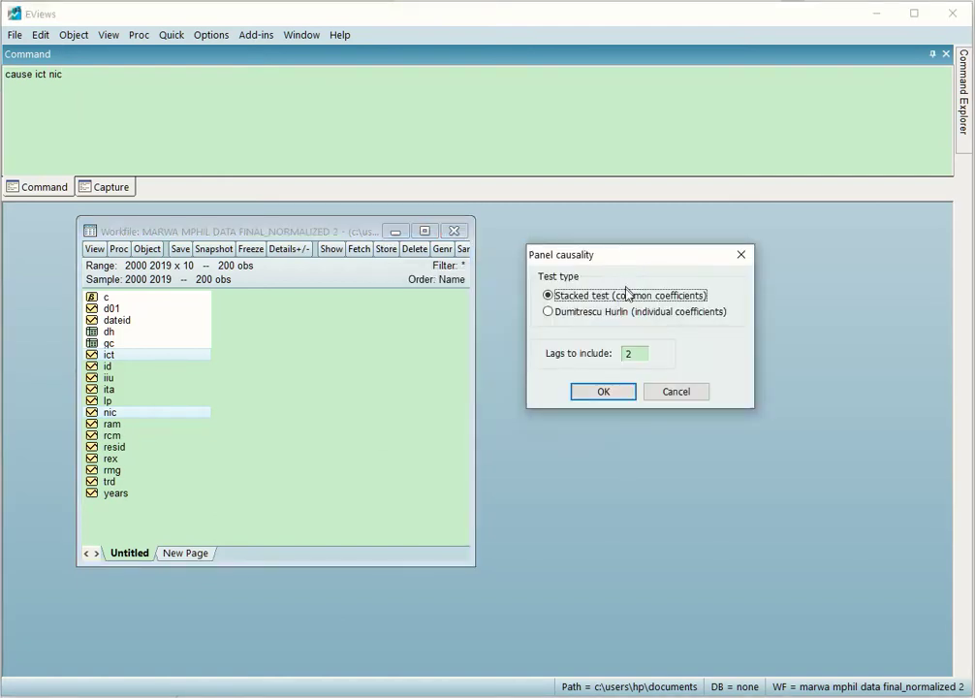
click(553, 316)
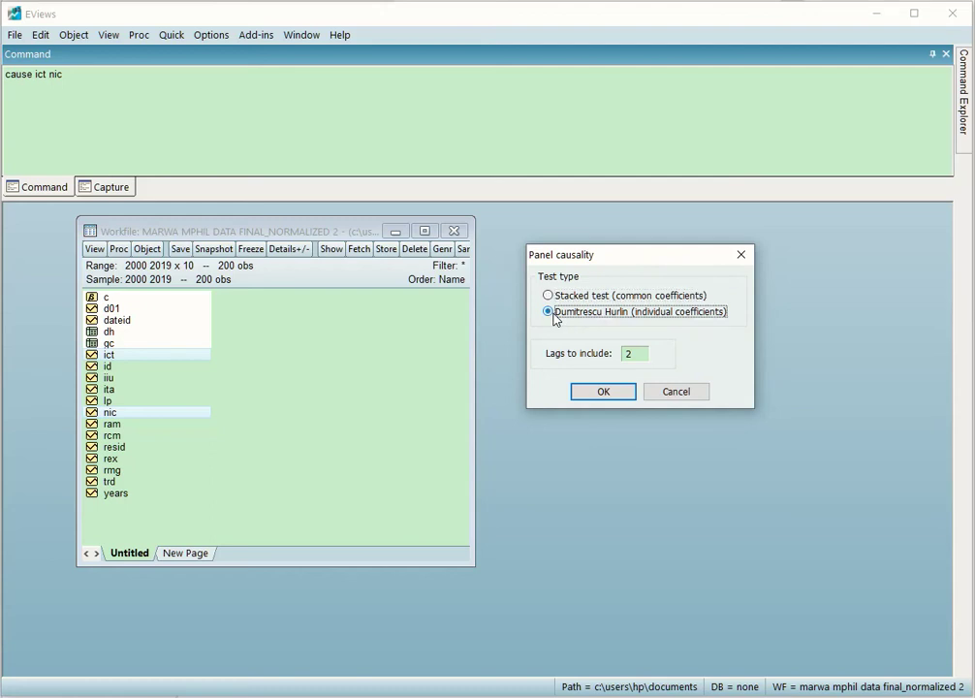
click(570, 319)
Step: Run the test with 2 lags, place the results beside the workfile, and inspect the NIC→ICT row
click(602, 392)
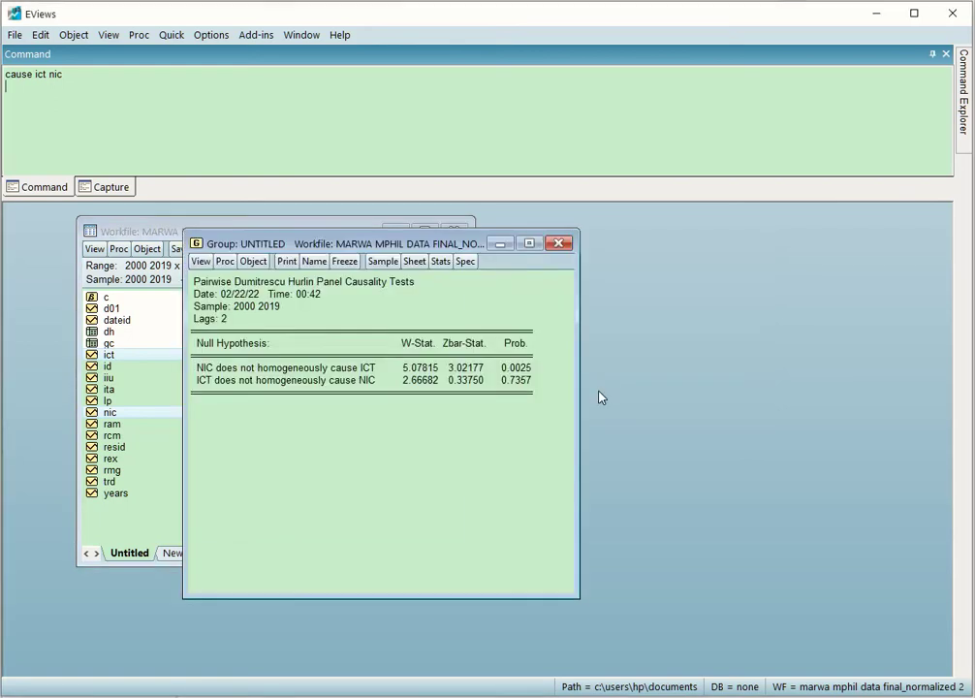
drag(424, 249, 747, 239)
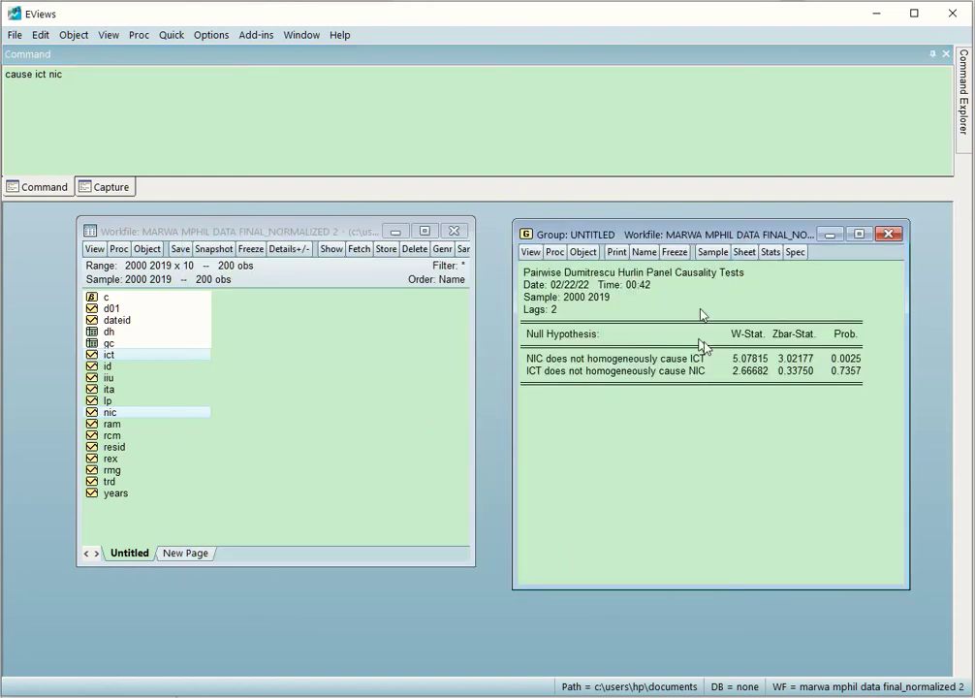
click(544, 364)
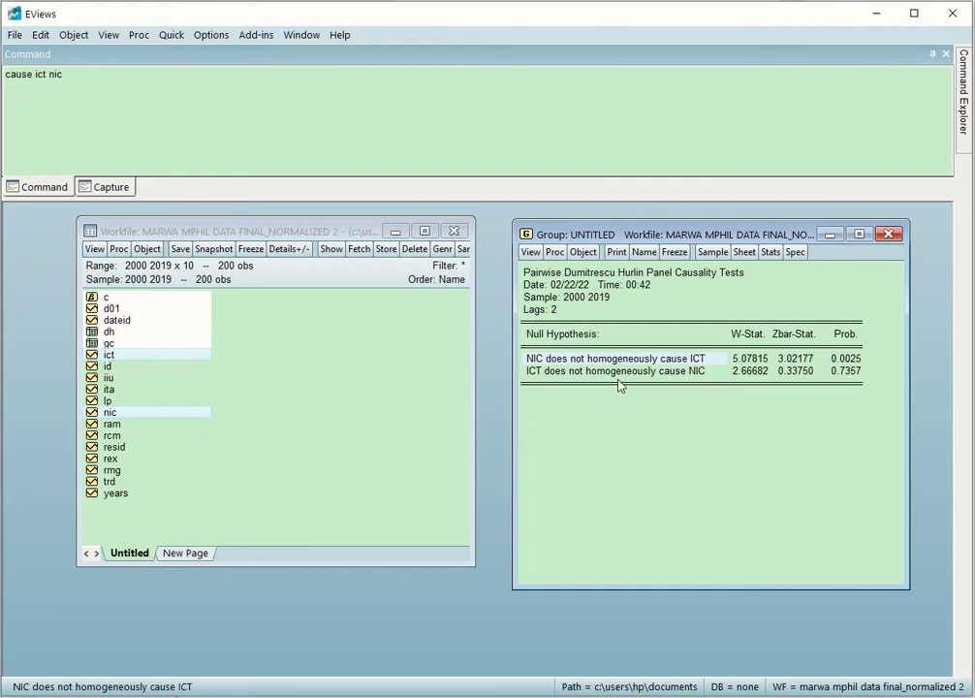
Step: Inspect the ICT→NIC result and its 0.7357 probability in the results table
click(845, 371)
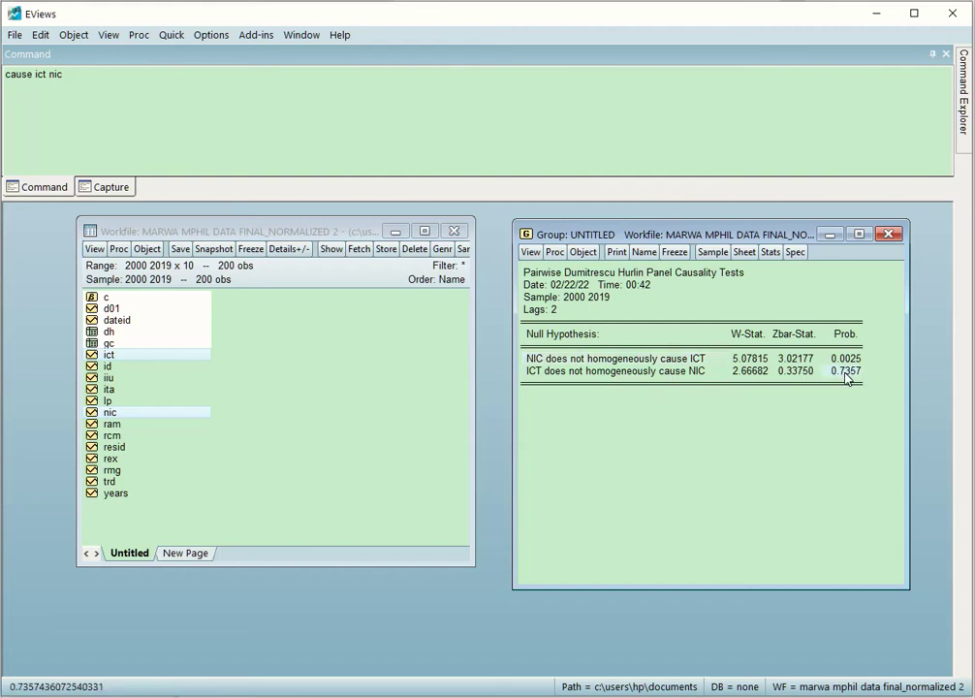
click(535, 373)
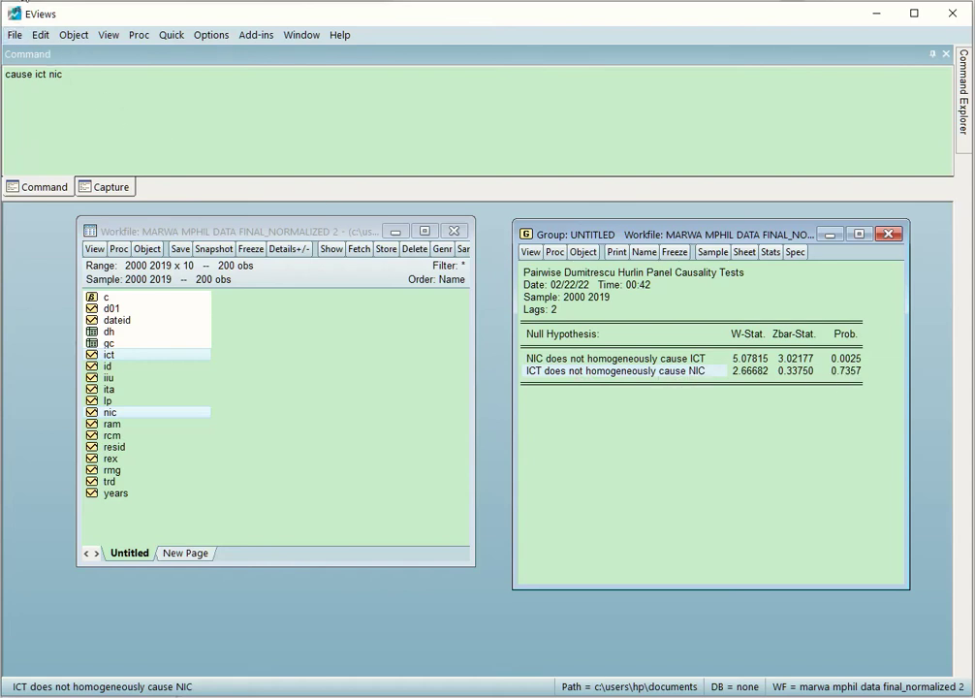
click(623, 375)
click(624, 375)
click(579, 379)
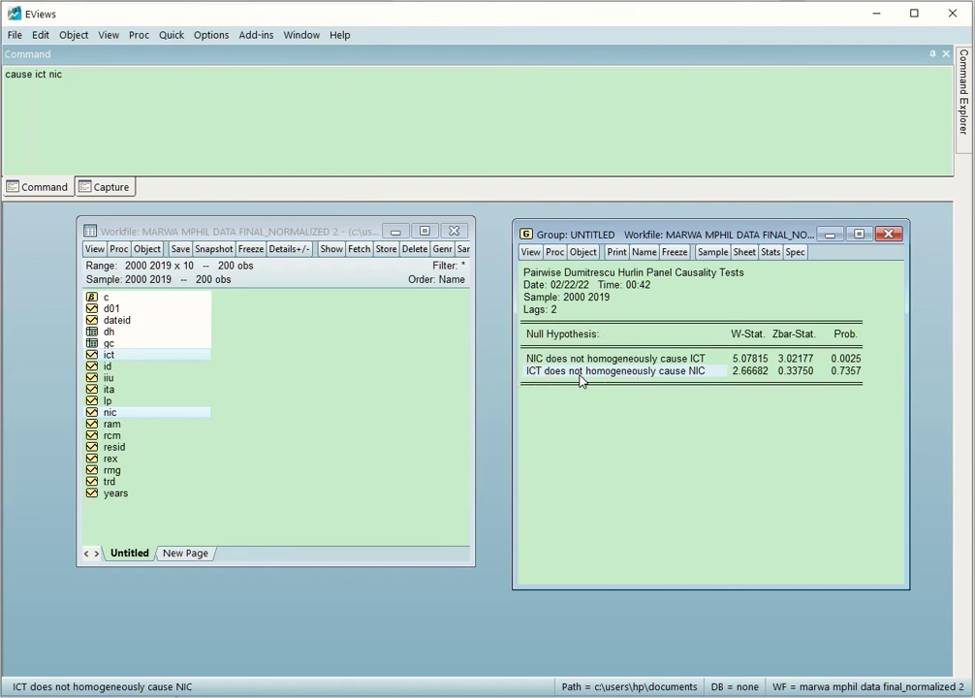